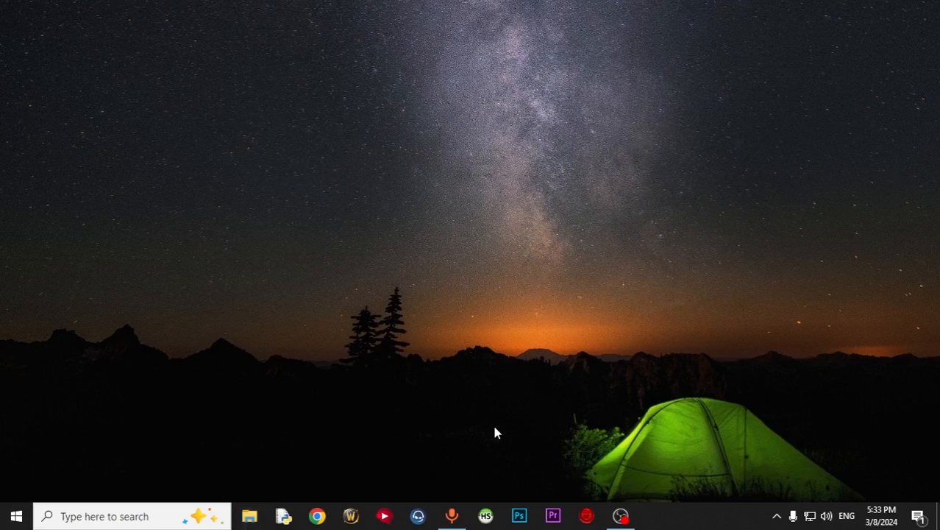
scroll(453, 368, down, 5)
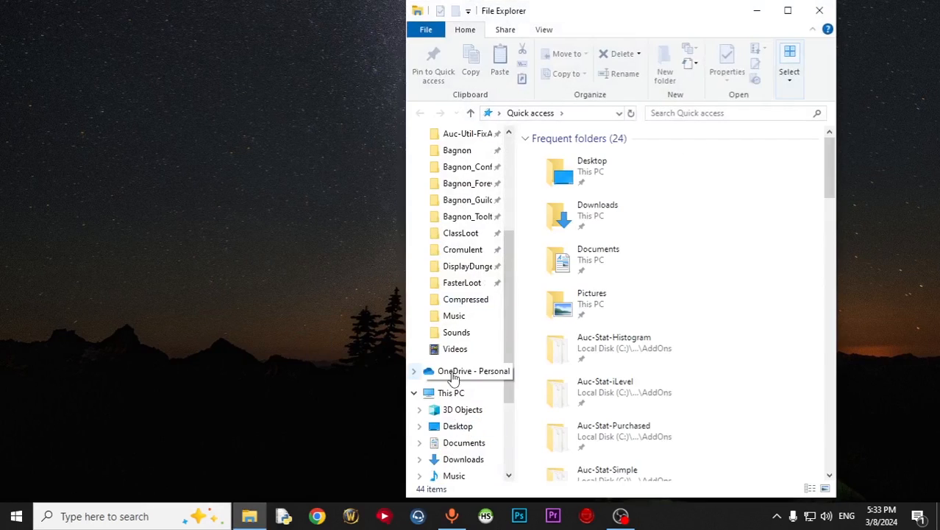
- From This PC, dismiss the C: drive's options and bring up the computer's System properties
click(469, 393)
click(451, 261)
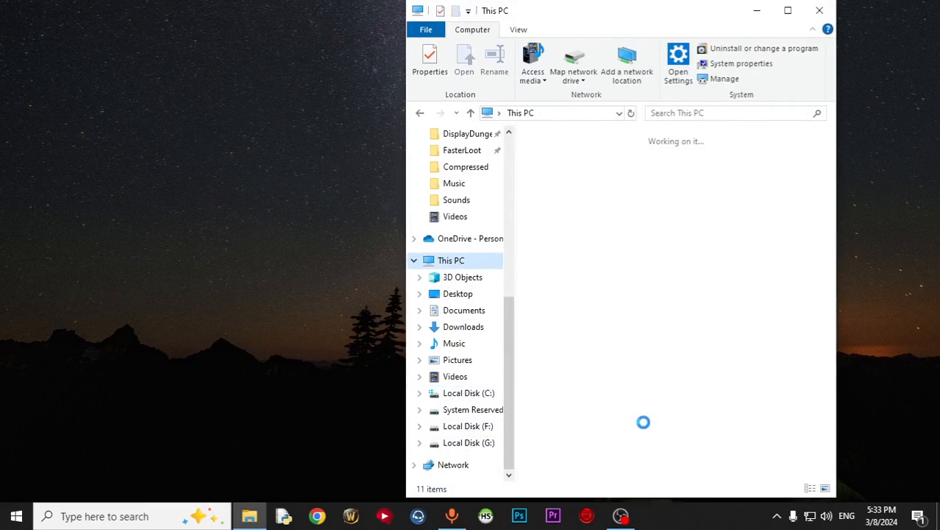
click(680, 447)
right_click(680, 447)
click(758, 448)
scroll(758, 442, down, 3)
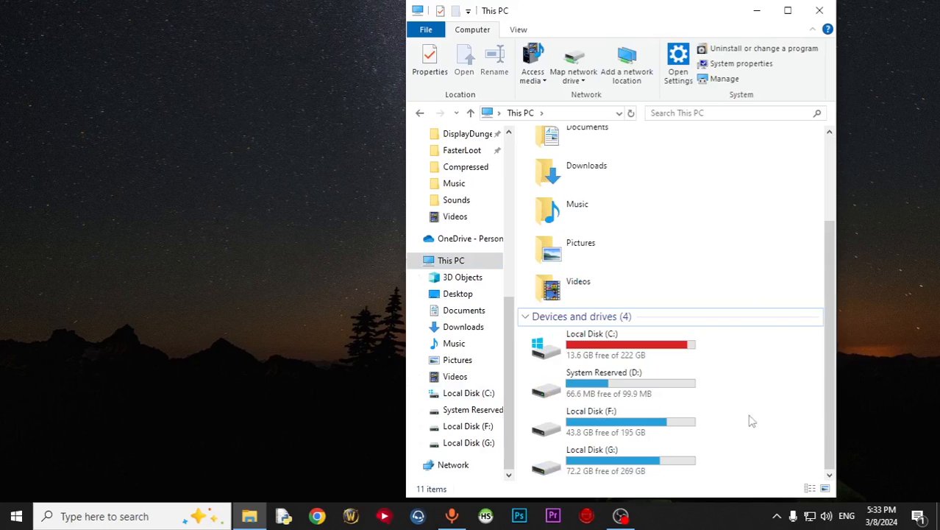
right_click(758, 415)
click(776, 405)
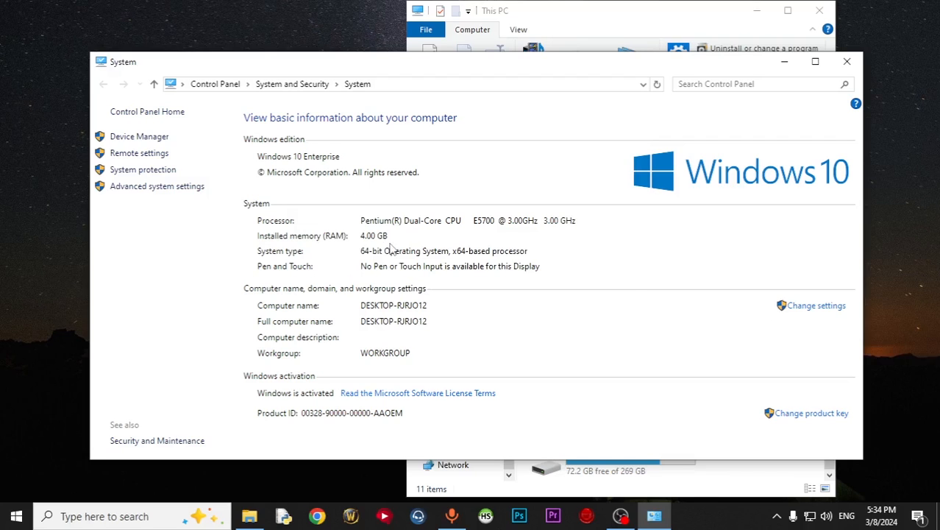
- Nudge the System window up, review the Pentium Dual-Core and 4.00 GB RAM, then close it
mouse_move(346, 68)
mouse_down()
mouse_move(353, 52)
mouse_move(306, 56)
mouse_move(379, 64)
mouse_up()
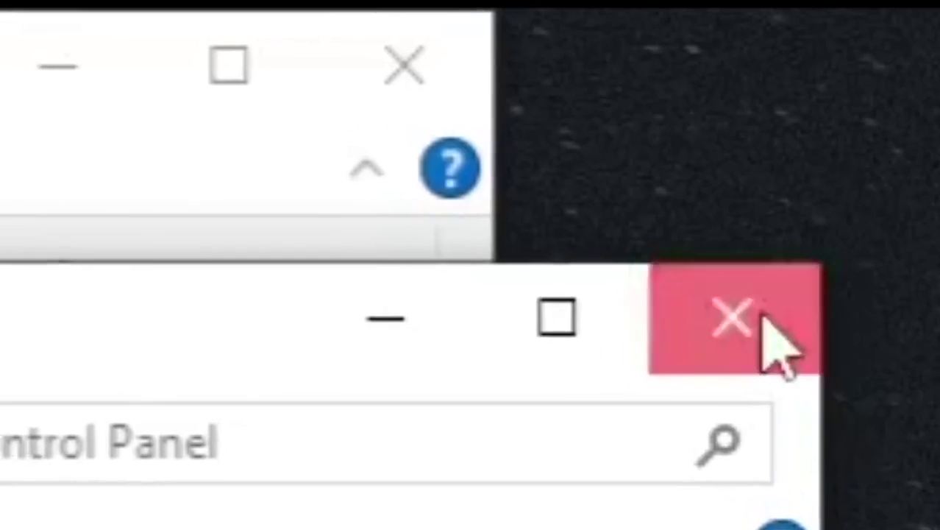
click(878, 56)
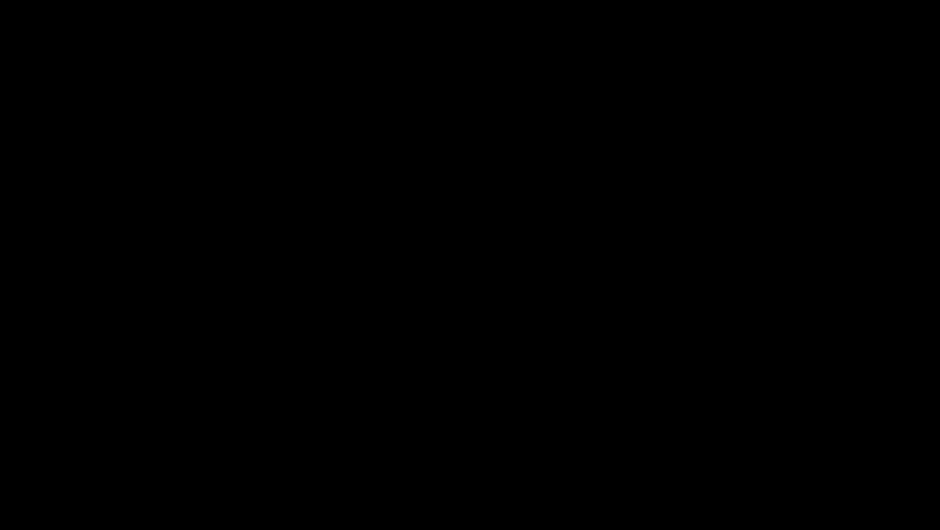
- In the Steam shortcut's properties, select and delete the -no-browser option from the Target field
right_click(483, 213)
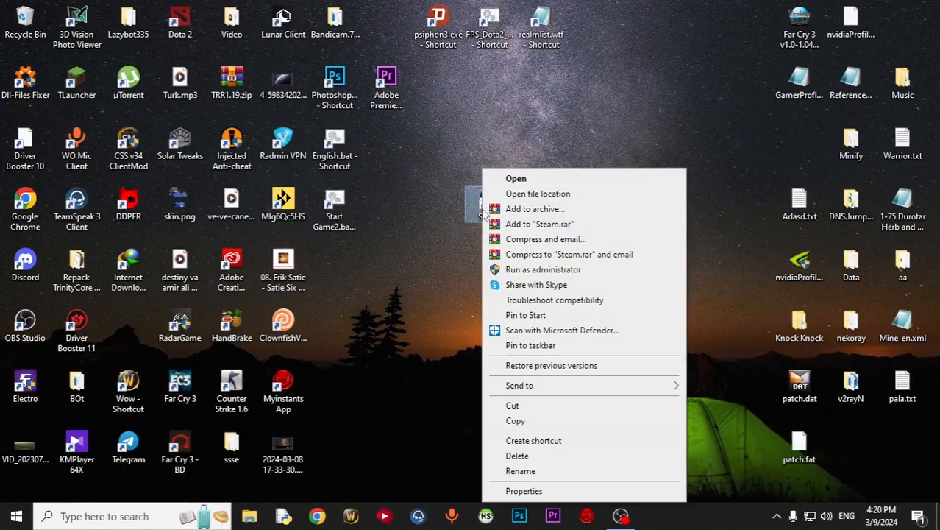
click(525, 491)
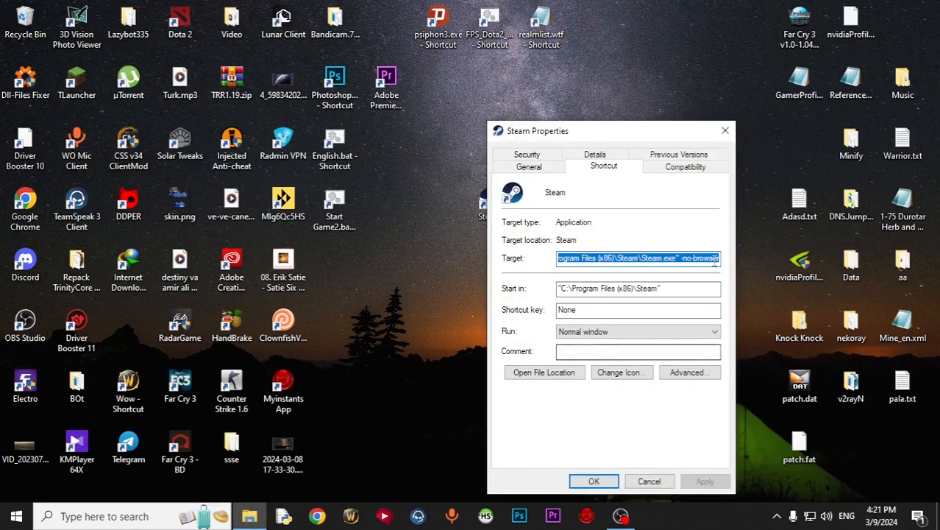
drag(565, 133, 511, 111)
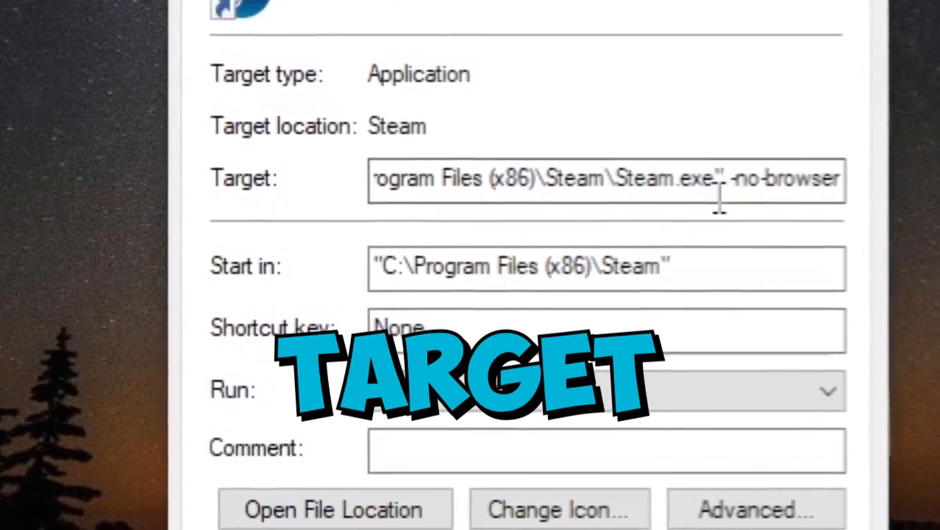
drag(725, 178, 839, 178)
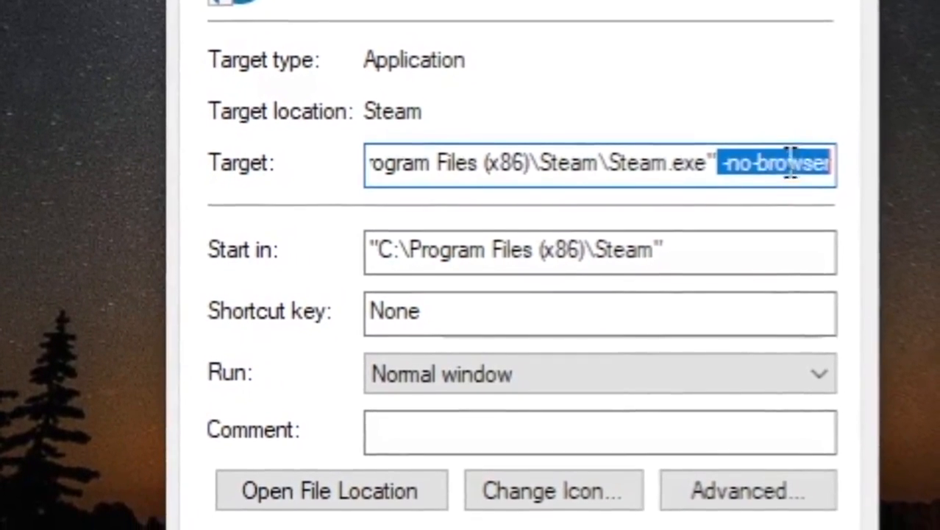
key(BackSpace)
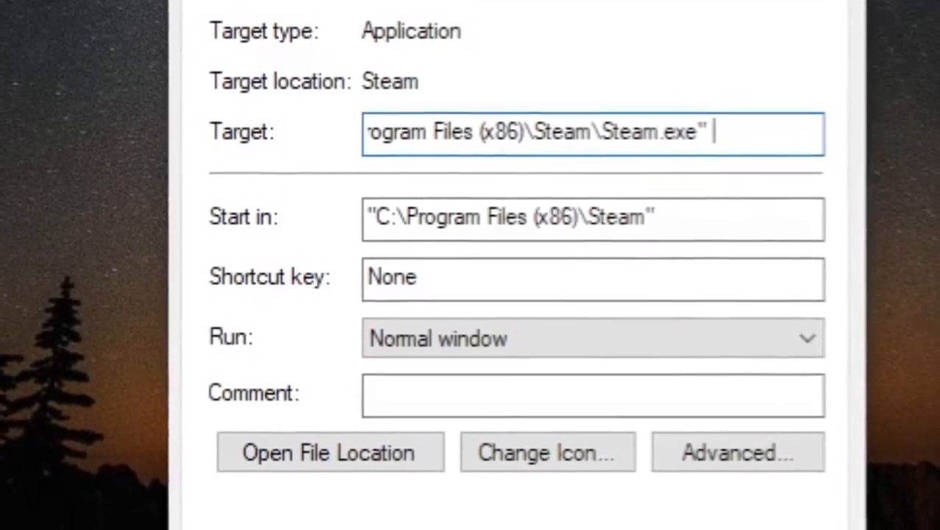
text(-)
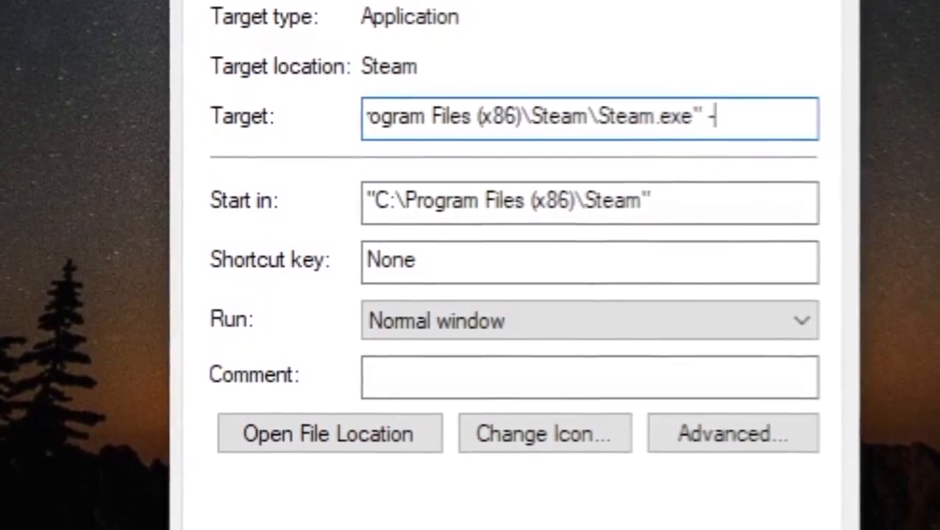
text(no-bro)
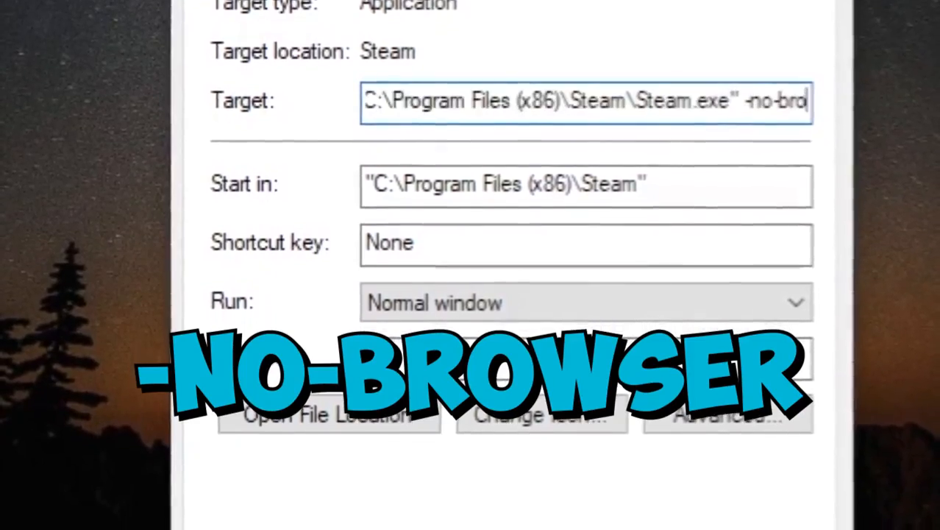
text(wser)
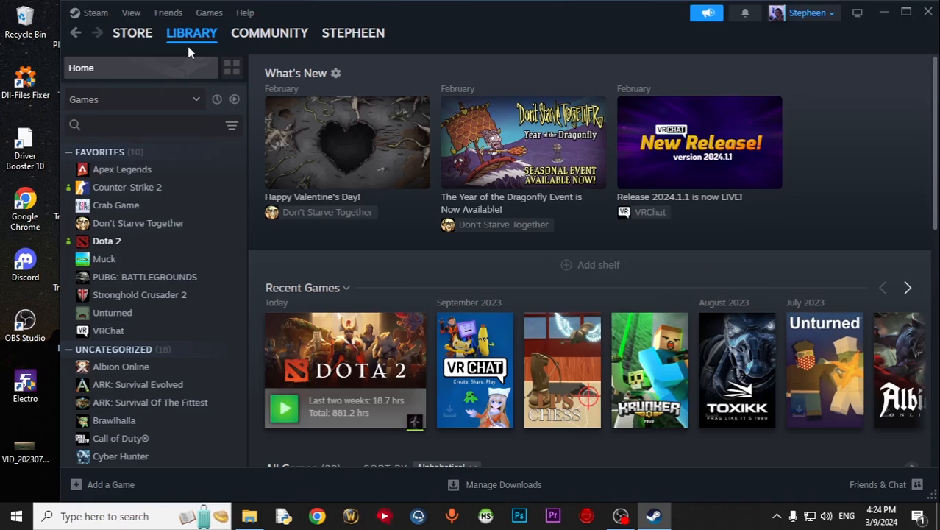
click(91, 12)
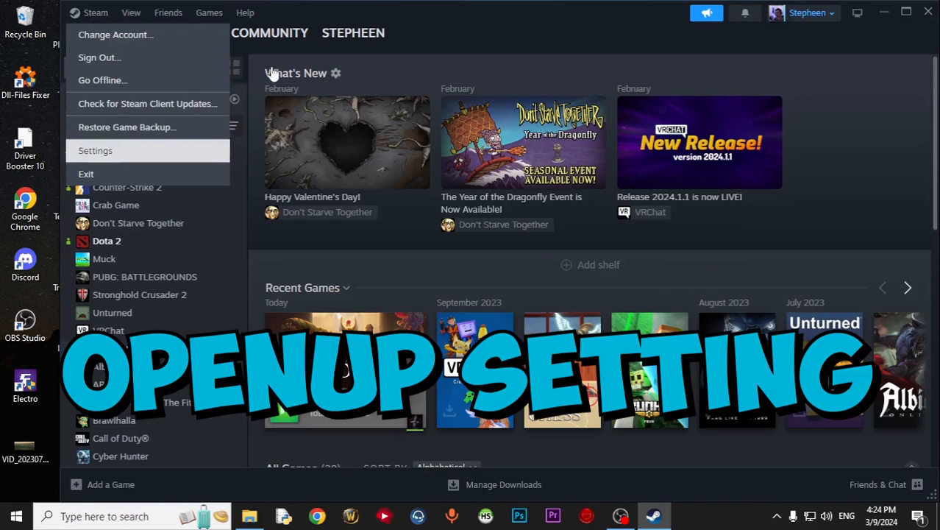
click(95, 150)
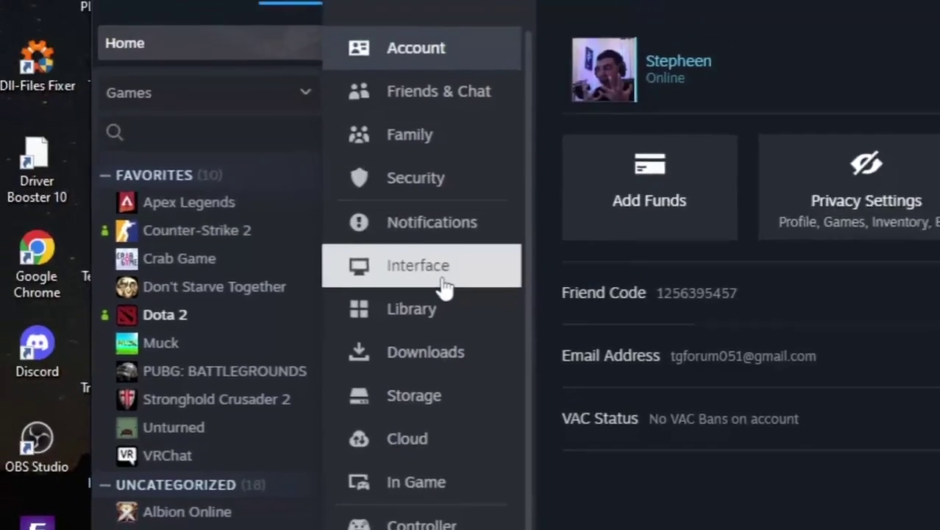
click(445, 285)
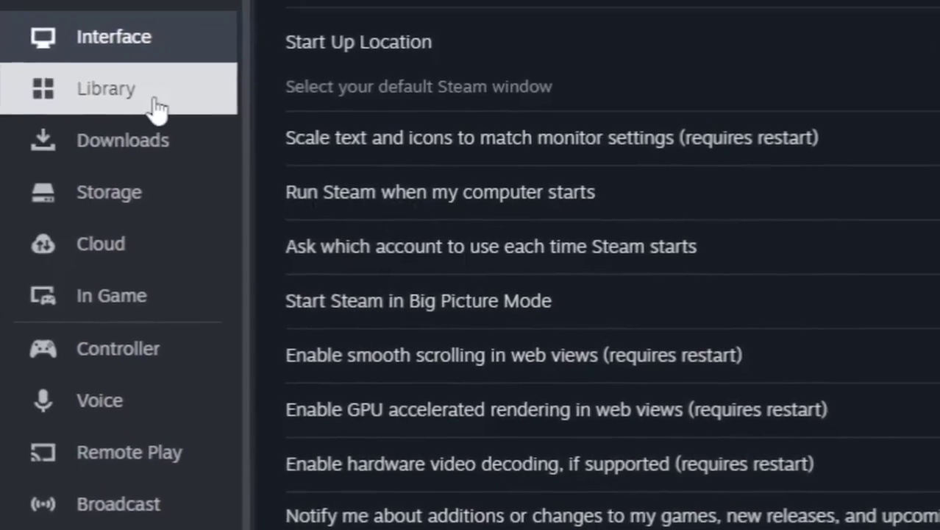
click(157, 107)
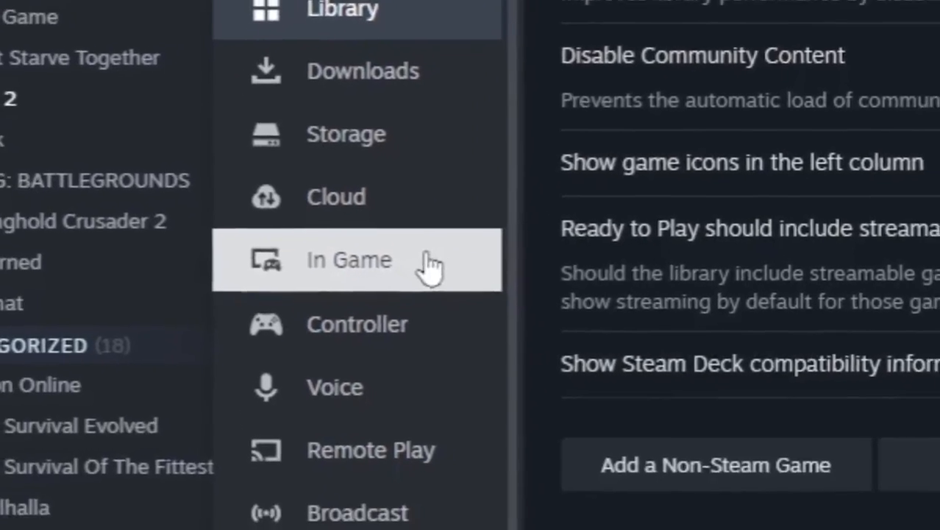
click(403, 300)
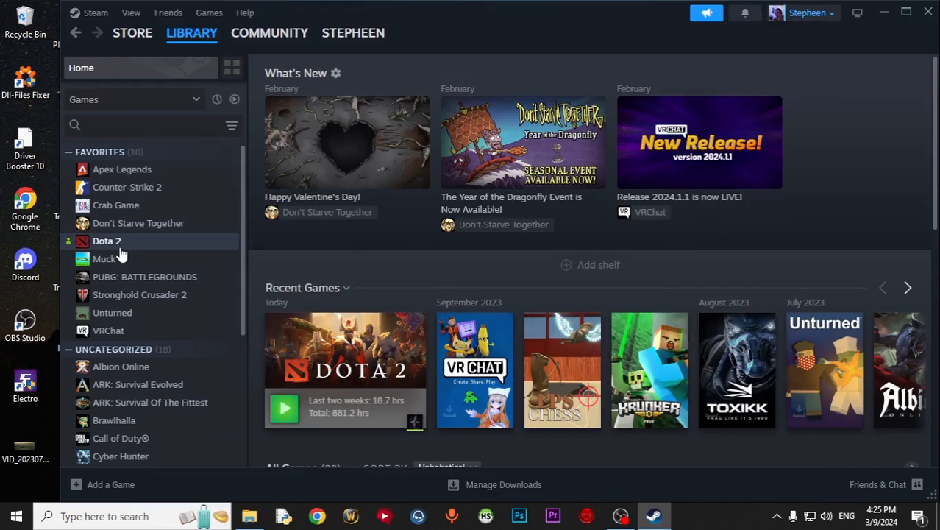
- Enter Dota 2 launch options -high, -nohltv, -dx9 and +fps_max 0 in its properties, then close them
click(107, 241)
click(848, 298)
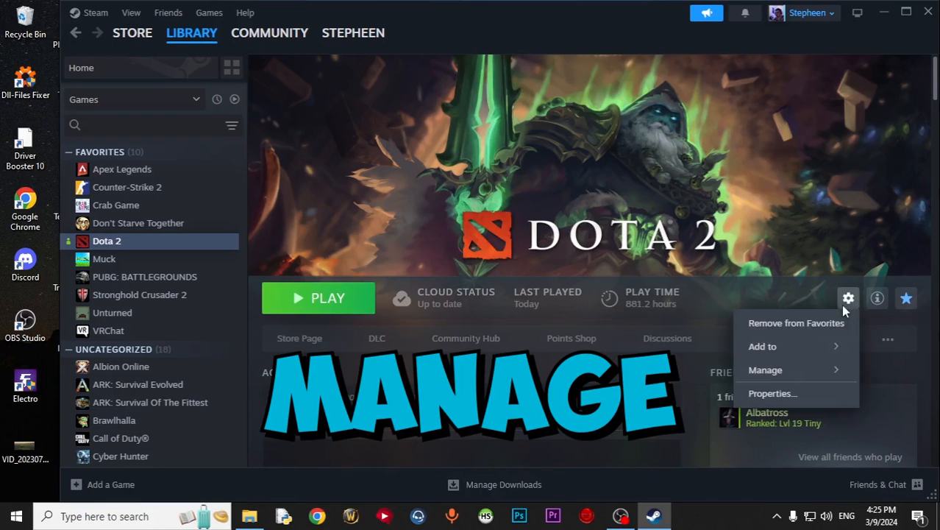
click(758, 397)
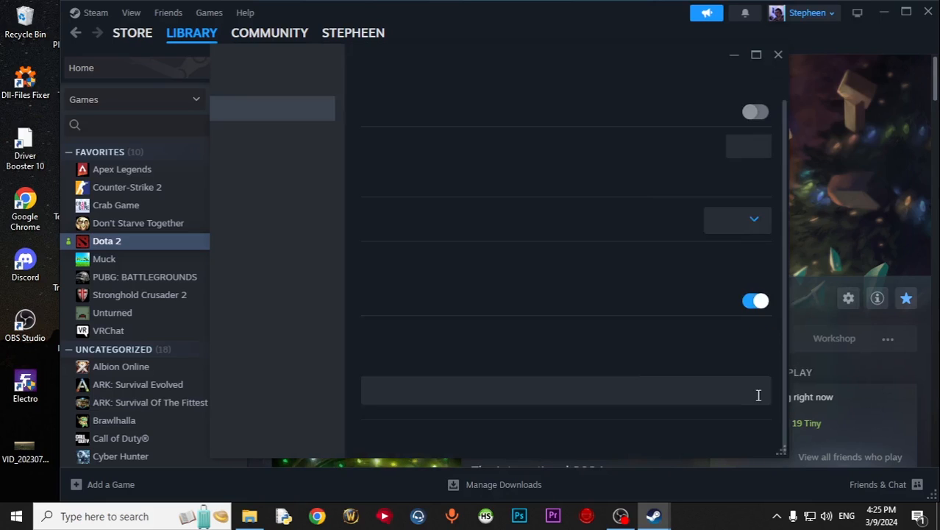
click(406, 334)
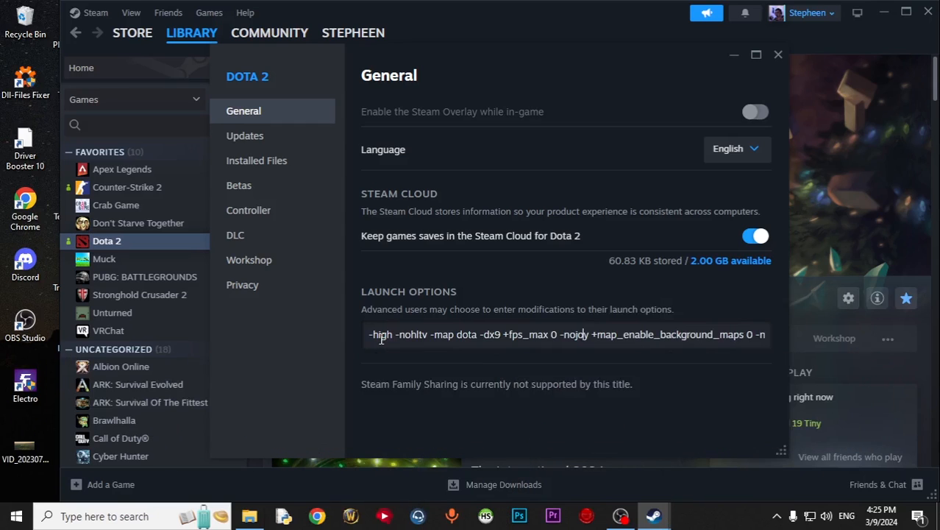
click(778, 54)
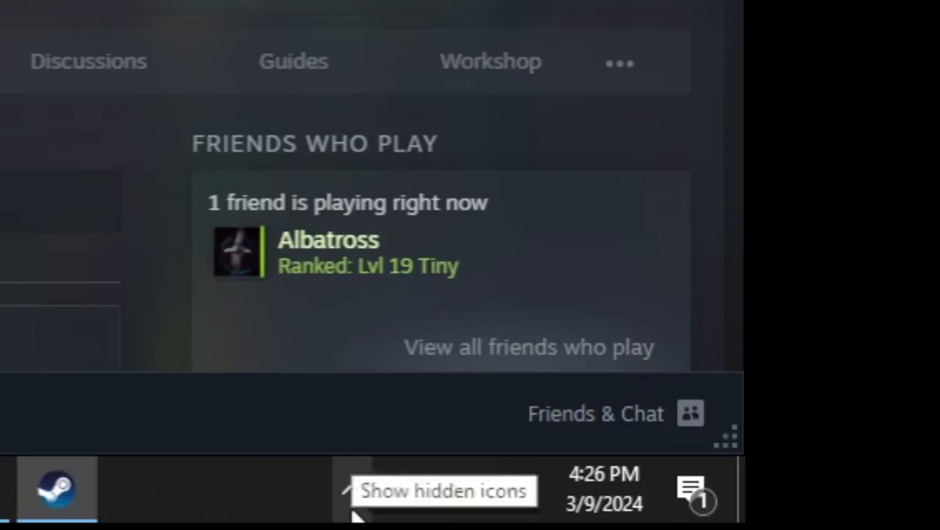
- Exit Steam completely from its hidden tray icon
click(777, 516)
right_click(418, 357)
click(434, 383)
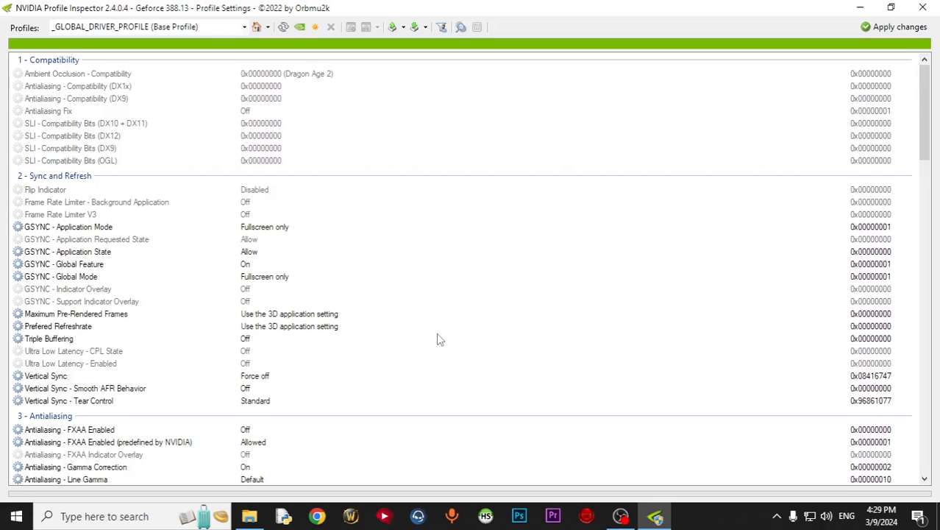
- Begin typing 'do' in the Profiles search to list profiles matching Dota
click(219, 28)
text(do)
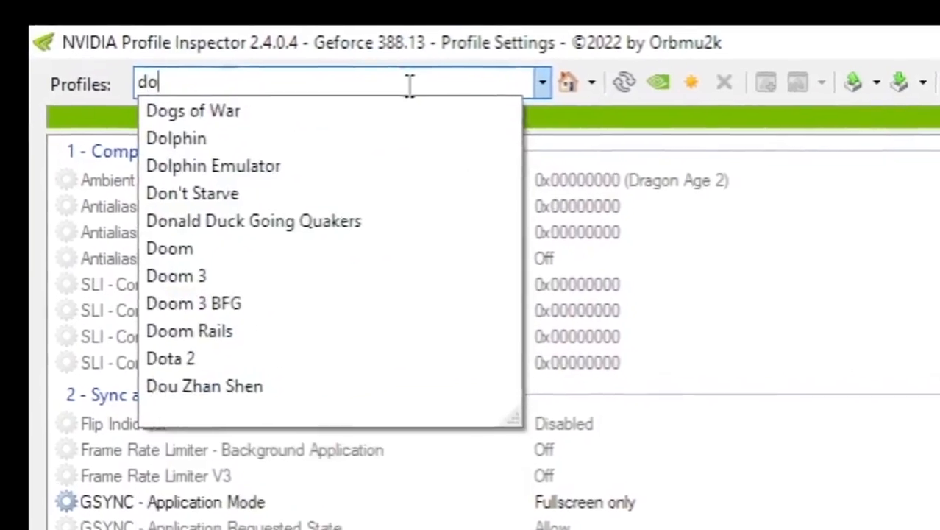
text(ta)
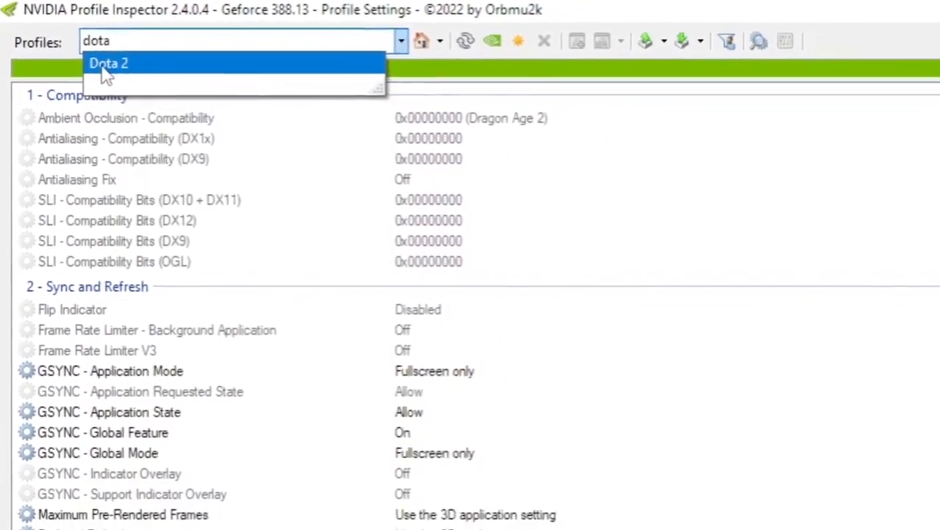
- Load the Dota 2 driver profile from the filtered list
click(122, 71)
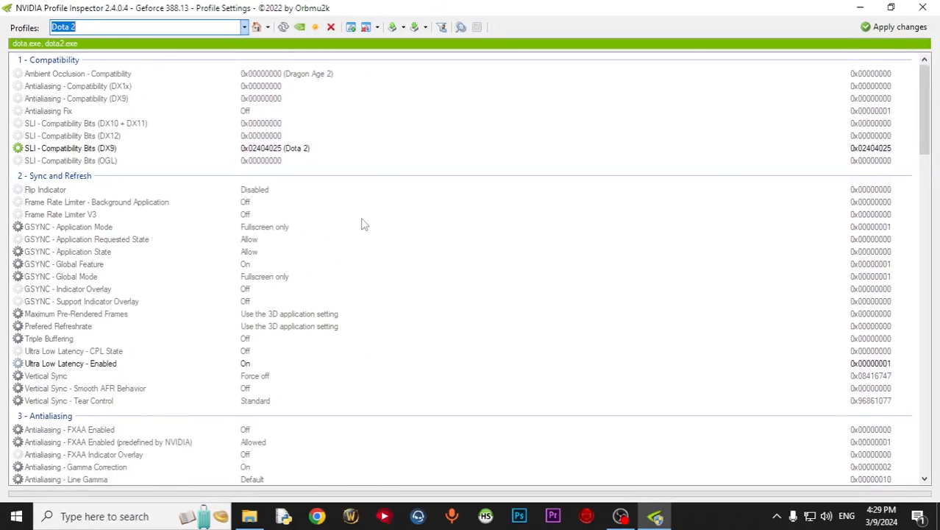
scroll(363, 223, down, 2)
scroll(363, 223, down, 2)
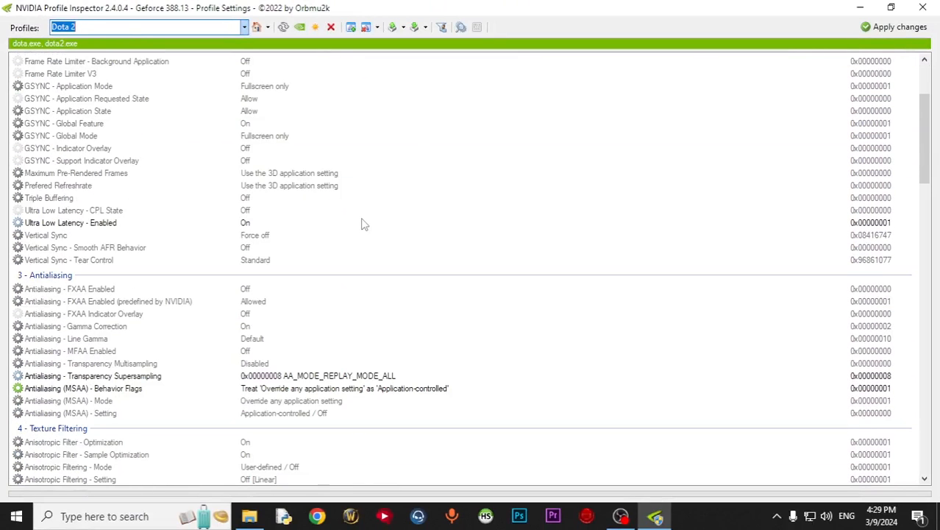
scroll(362, 223, down, 2)
scroll(362, 223, down, 1)
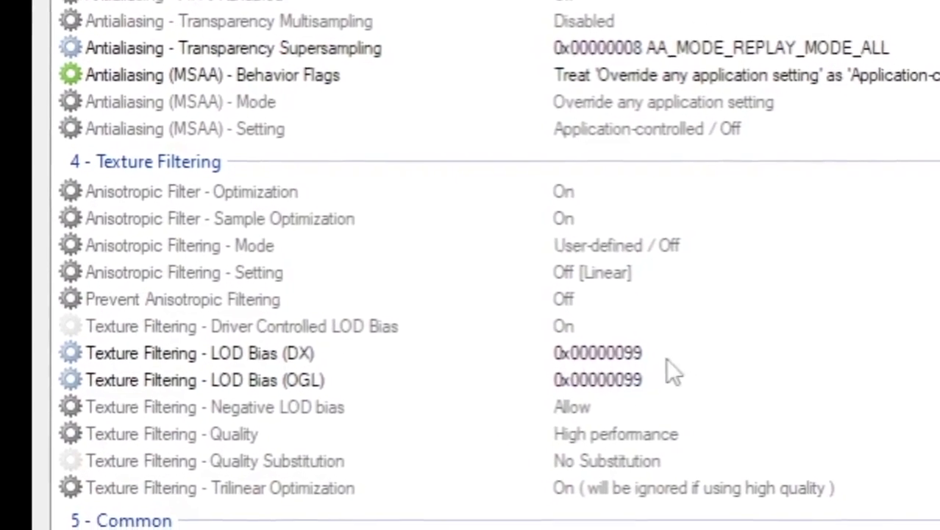
- Change Texture Filtering - LOD Bias (DX) to 0x00000099 and commit the value
double_click(611, 353)
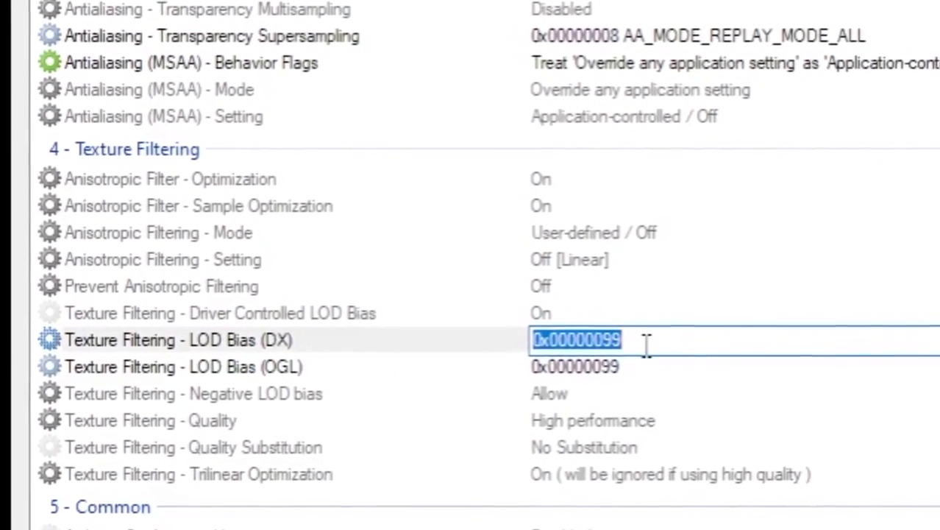
text(0)
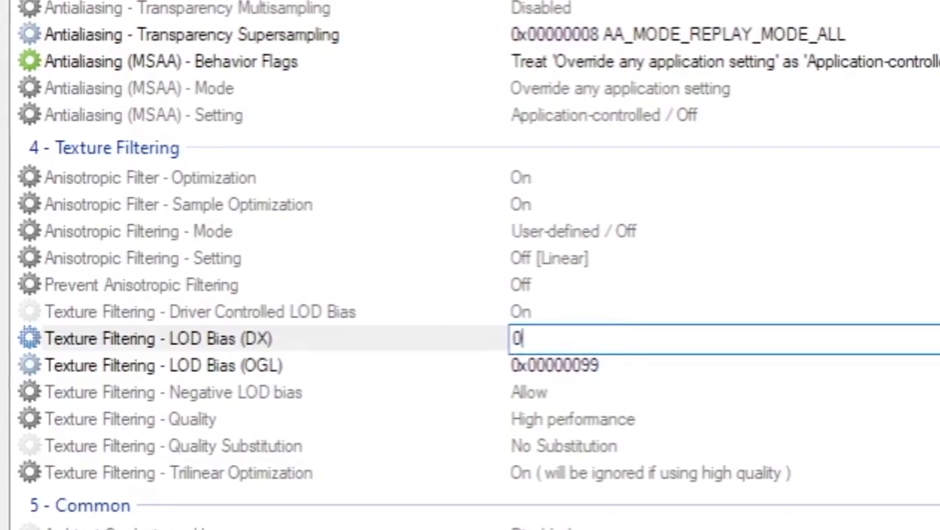
text(x)
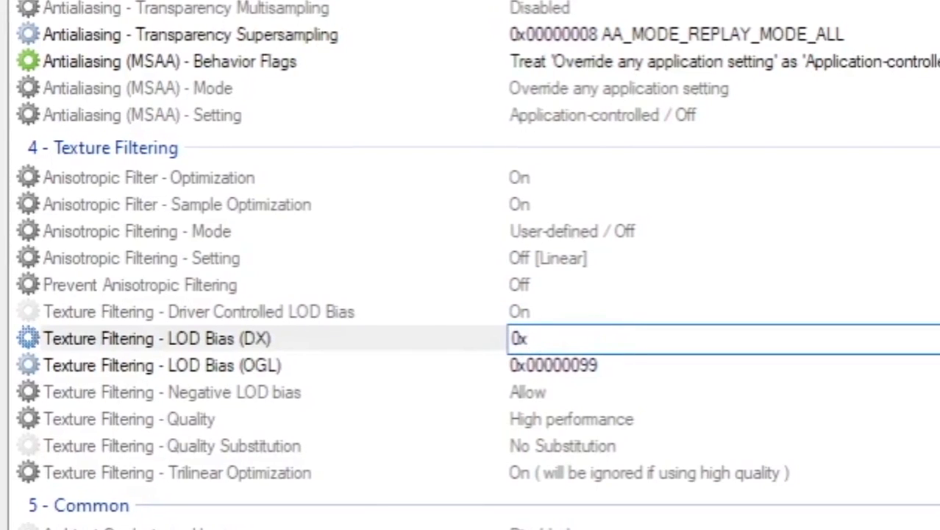
text(000000)
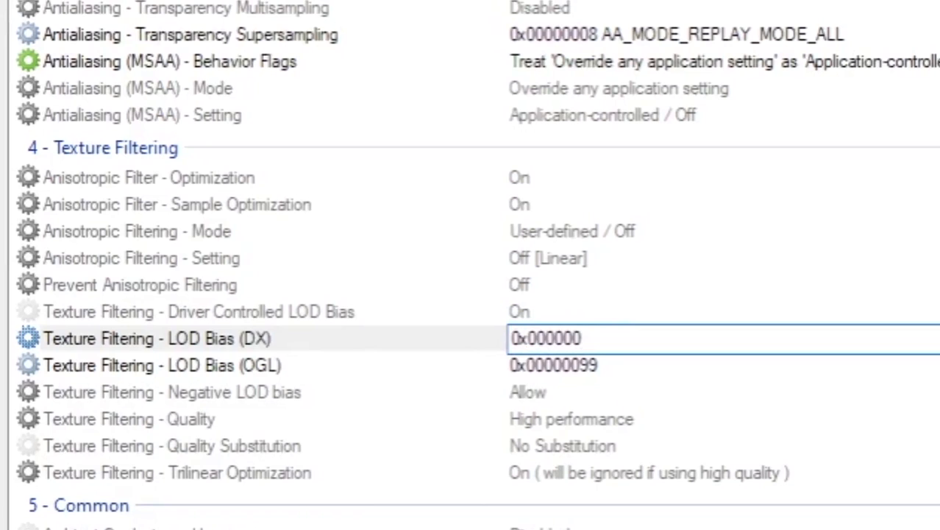
text(99)
click(621, 338)
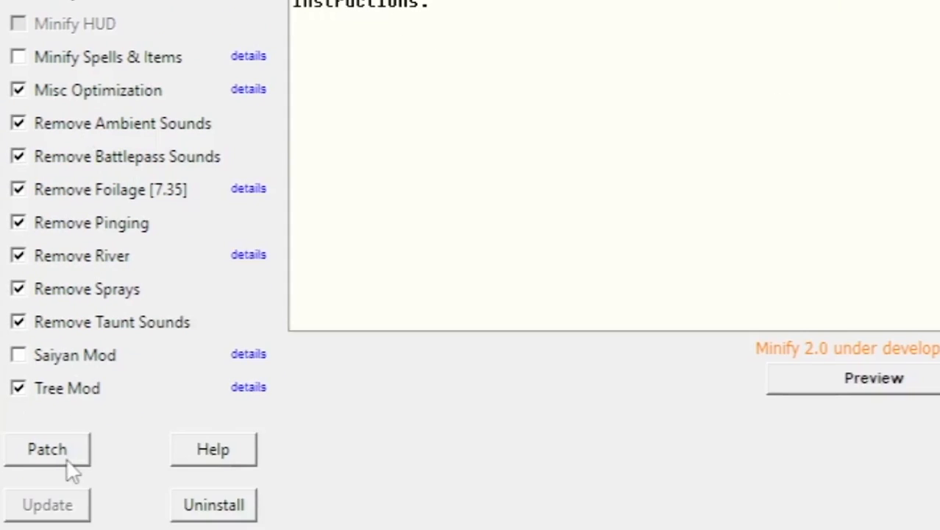
- Patch Dota 2 with the ticked mods until 'Done!', then ask to remove all mods
click(66, 460)
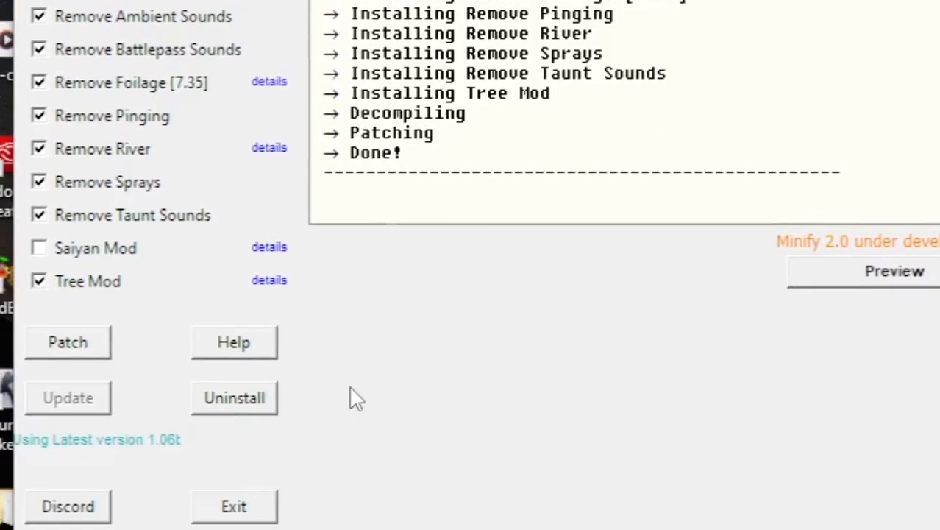
click(270, 403)
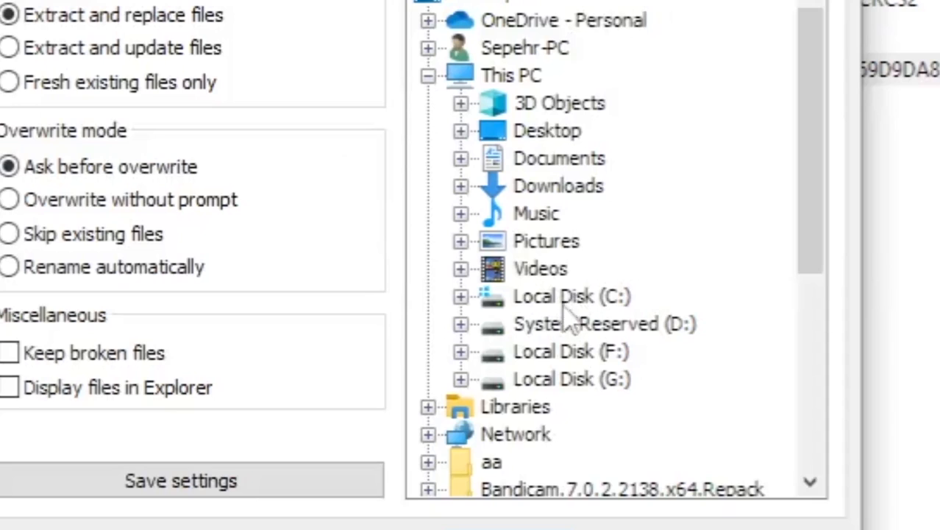
- Extract FPS_Dota2_Stress.bat to Local Disk (C:), confirming the archive password
click(577, 316)
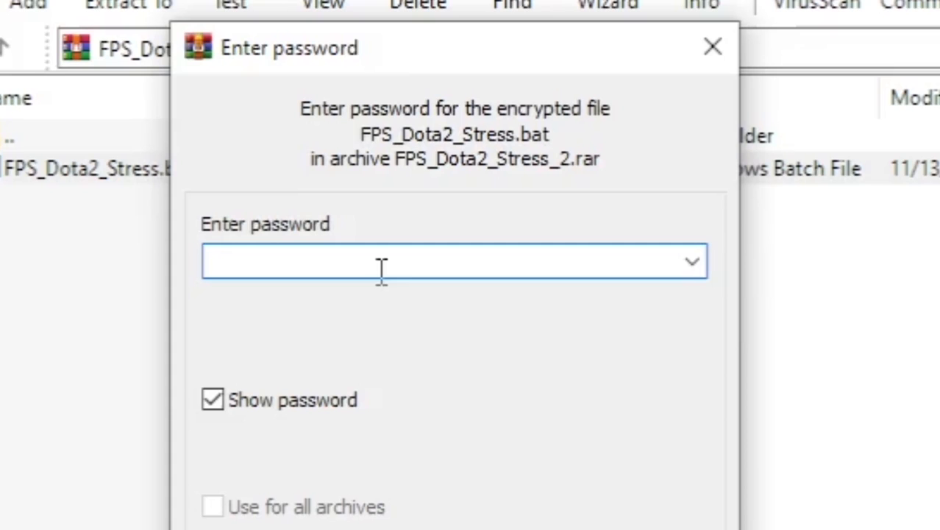
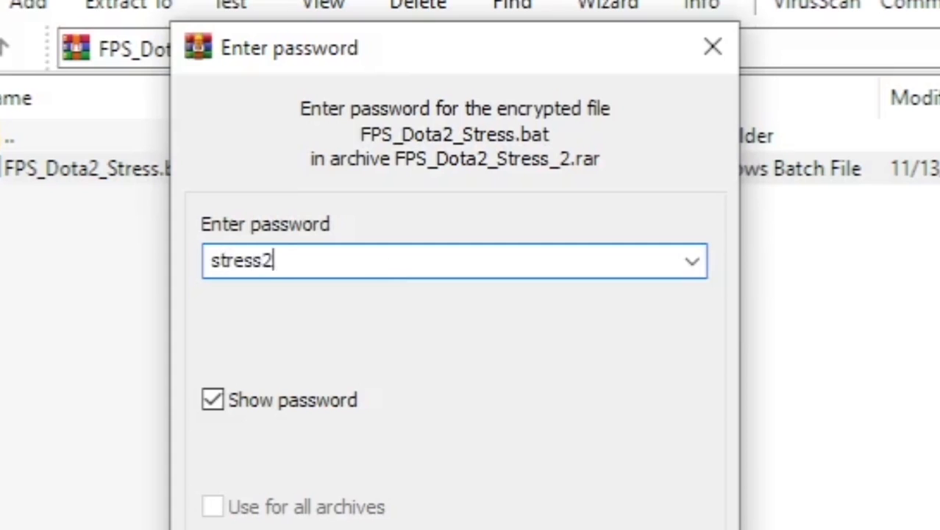
key(Return)
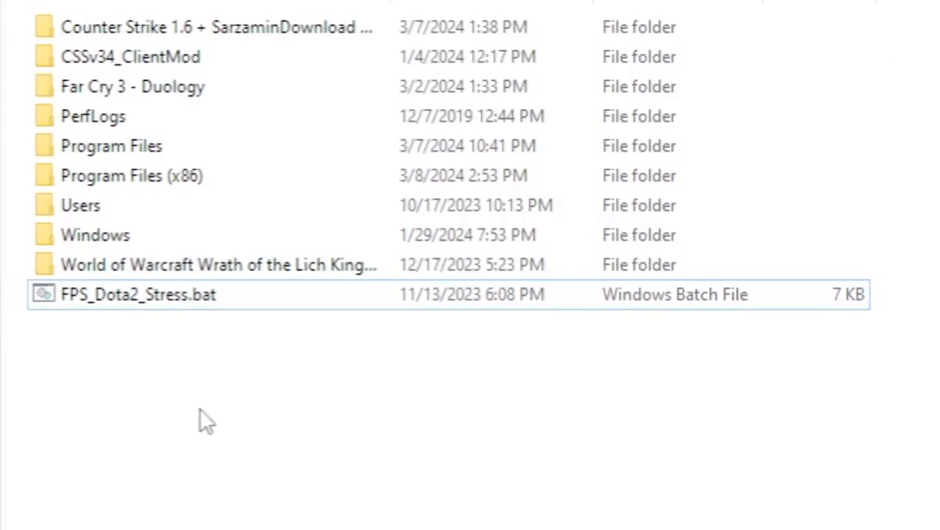
- Grant Authenticated Users Full control on FPS_Dota2_Stress.bat via its Security properties and confirm
right_click(114, 294)
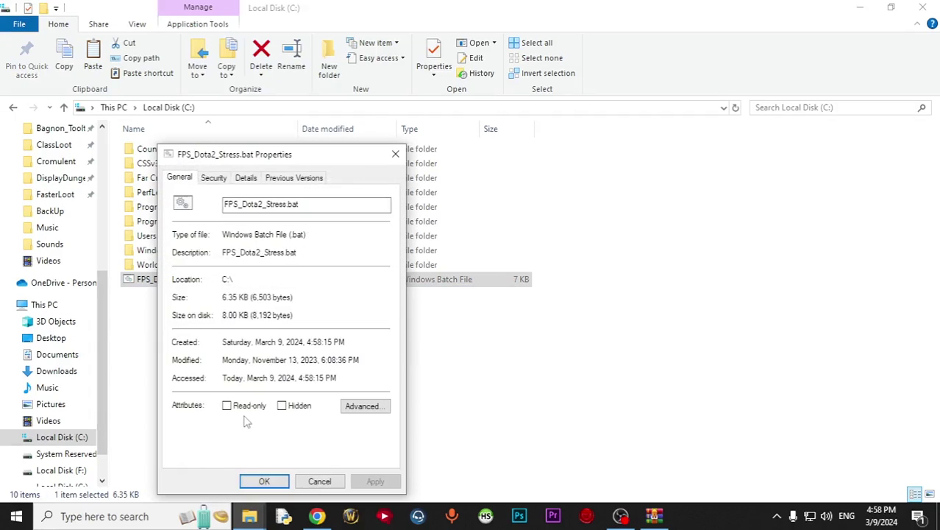
click(213, 179)
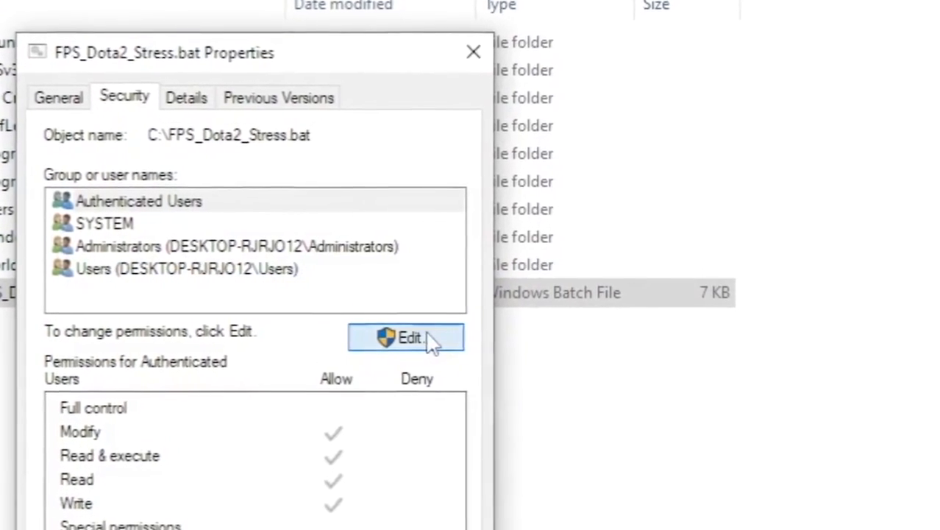
click(414, 336)
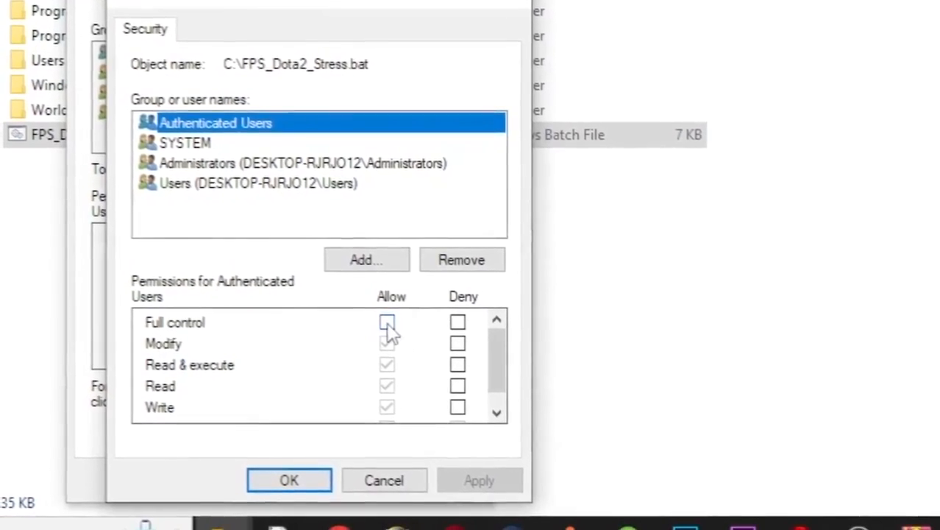
click(383, 326)
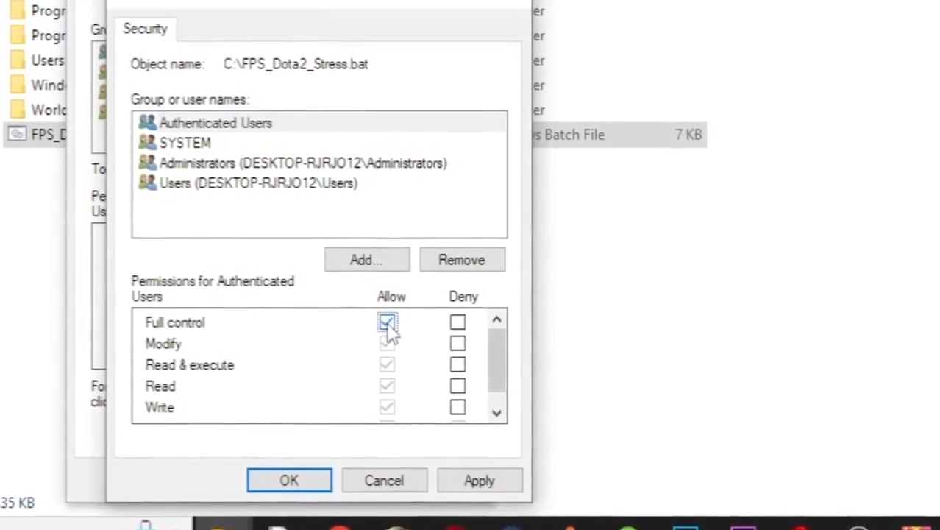
click(293, 476)
click(245, 485)
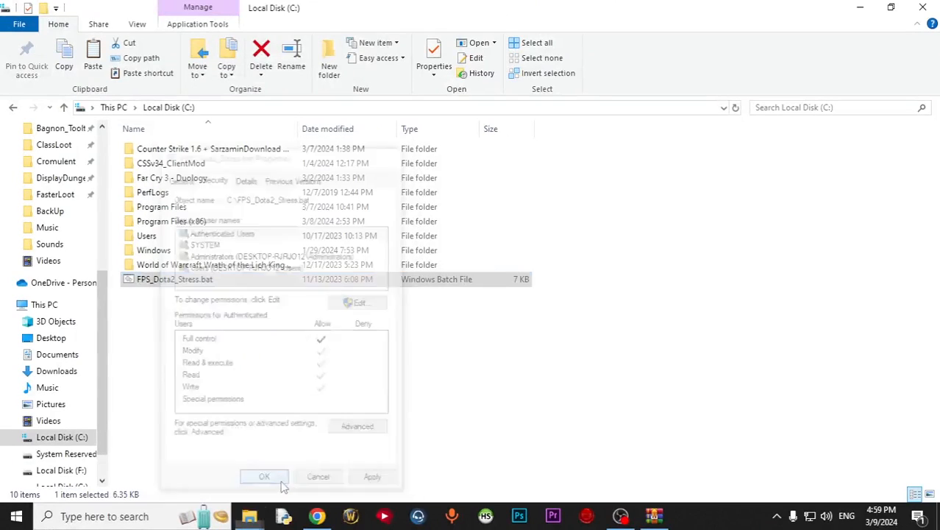